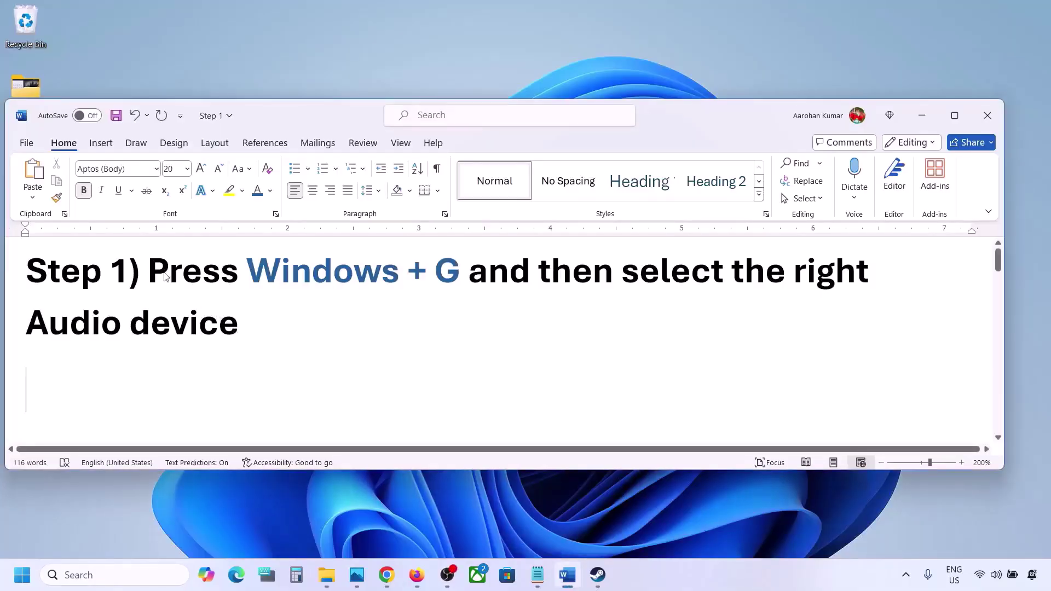
Select and review the Step 1 audio-device note in Word, then open Xbox Game Bar with Windows+G
{"action": "left_click_drag", "start_coordinate": [148, 270], "coordinate": [244, 313]}
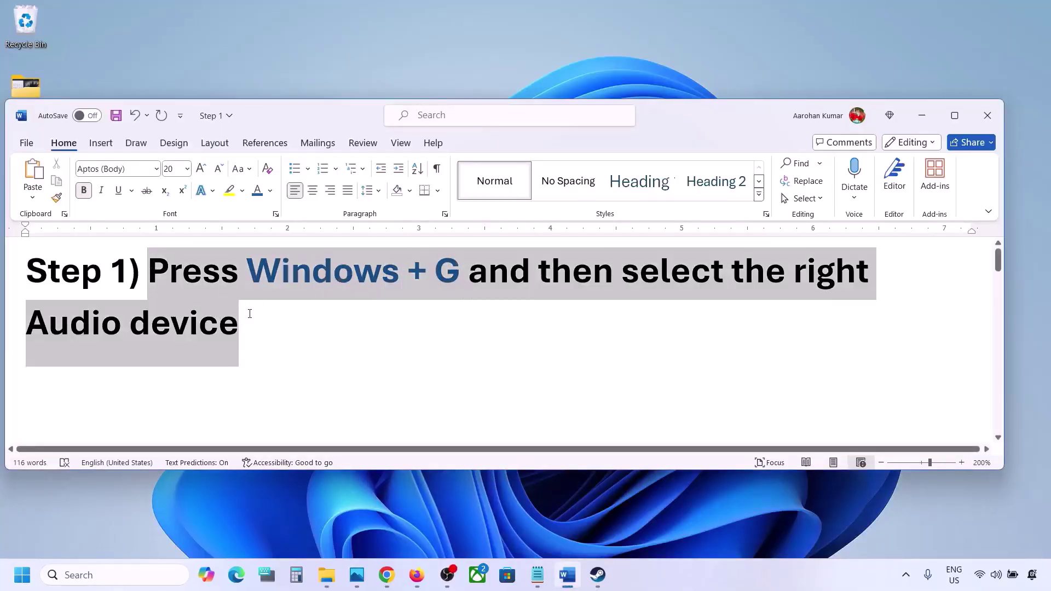
{"action": "left_click", "coordinate": [297, 339]}
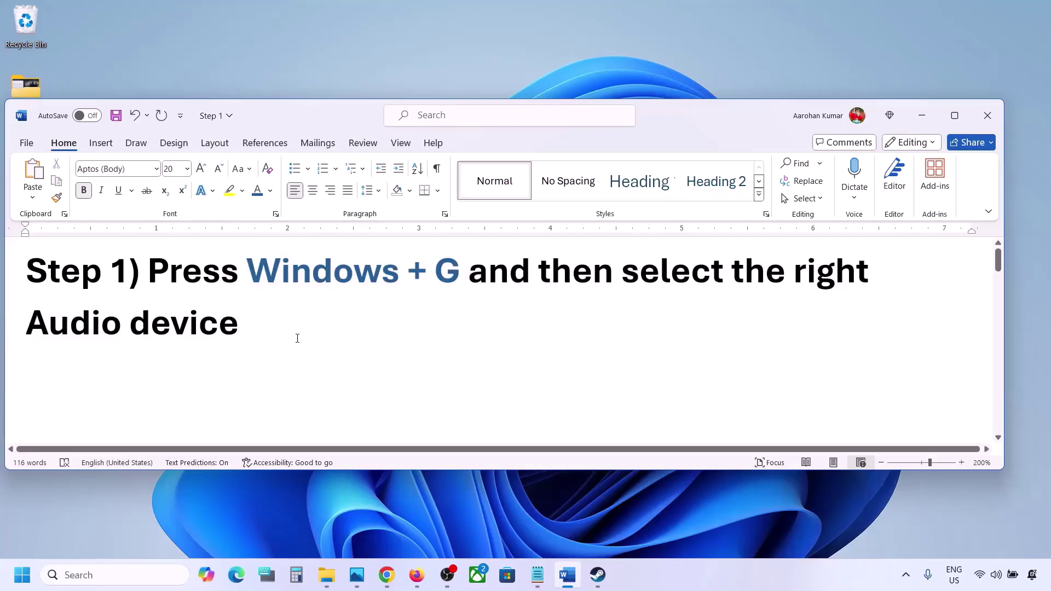
{"action": "key", "text": "super+g"}
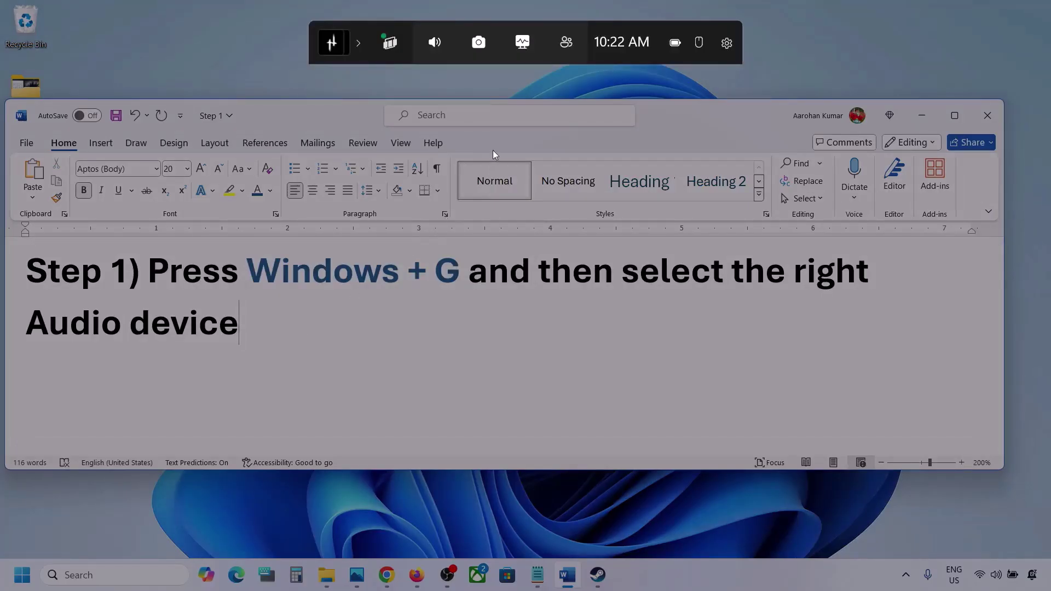
In the Game Bar Audio widget, set Speakers (Realtek(R) Audio) as the Windows default output
{"action": "left_click", "coordinate": [436, 46]}
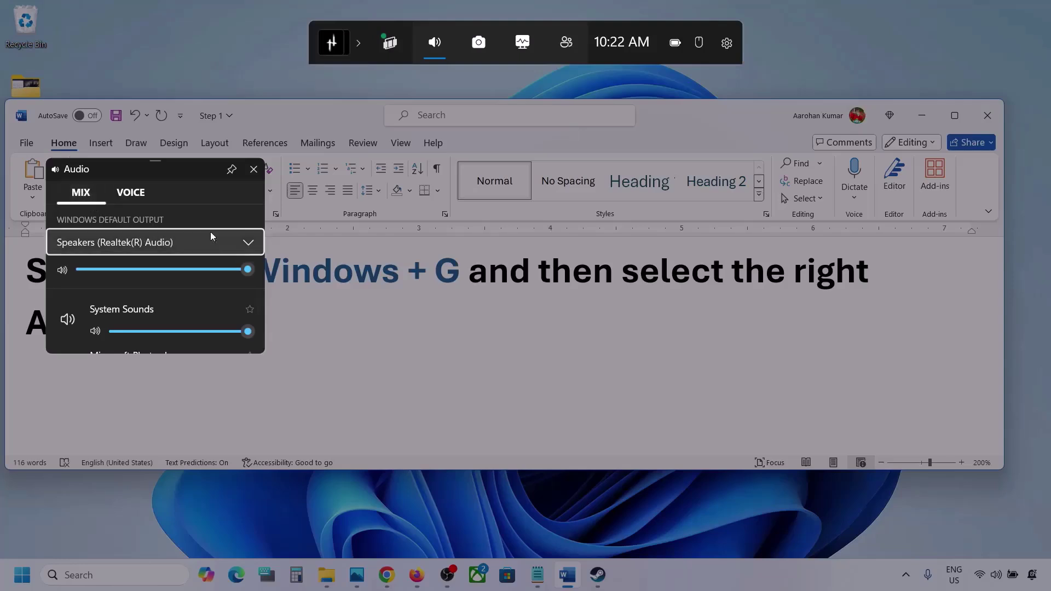
{"action": "left_click", "coordinate": [249, 243]}
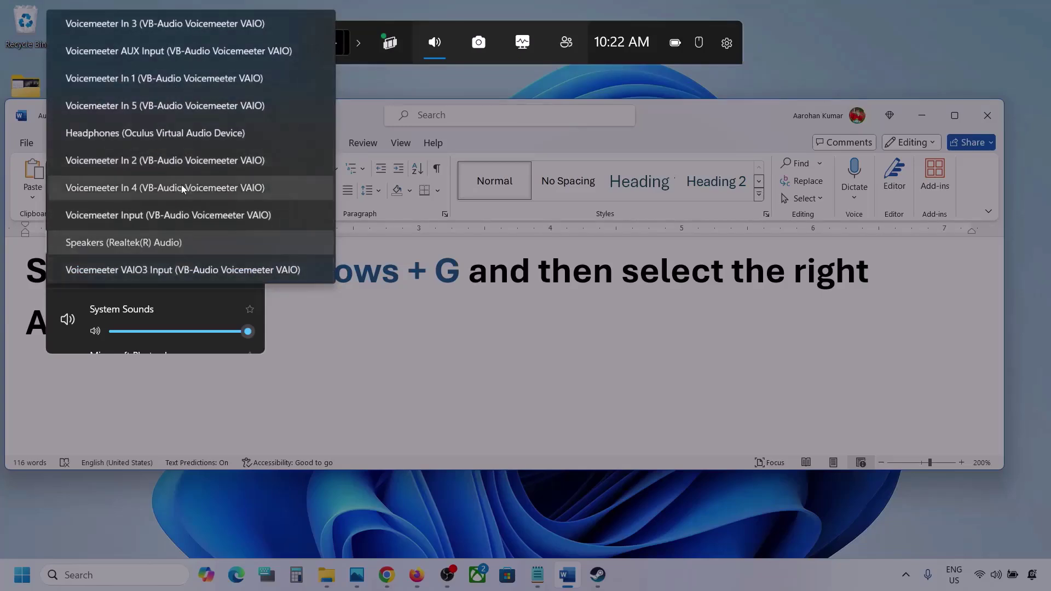
{"action": "left_click", "coordinate": [163, 244]}
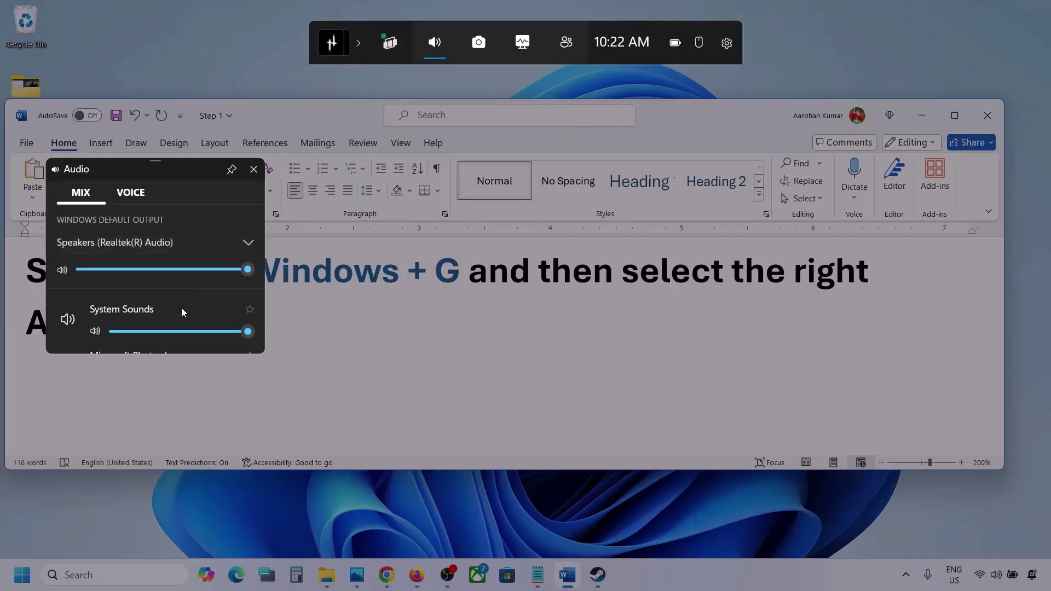
Enlarge the Audio panel and confirm Microsoft Photos Legacy and Firefox stay at volume 100
{"action": "scroll", "coordinate": [181, 307], "scroll_direction": "down", "scroll_amount": 1}
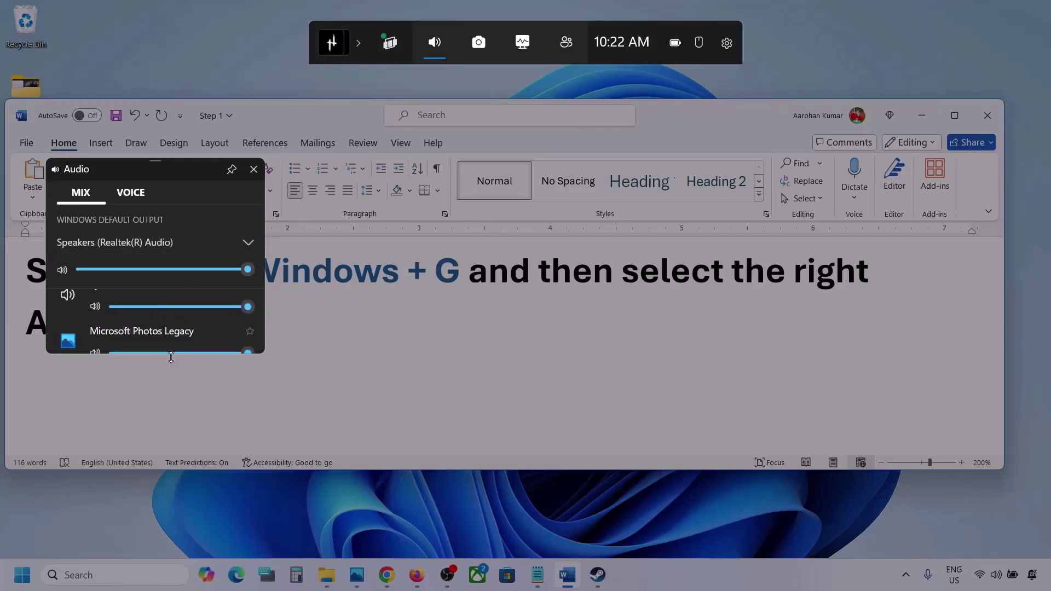
{"action": "left_click_drag", "start_coordinate": [171, 356], "coordinate": [164, 481]}
{"action": "scroll", "coordinate": [159, 379], "scroll_direction": "up", "scroll_amount": 1}
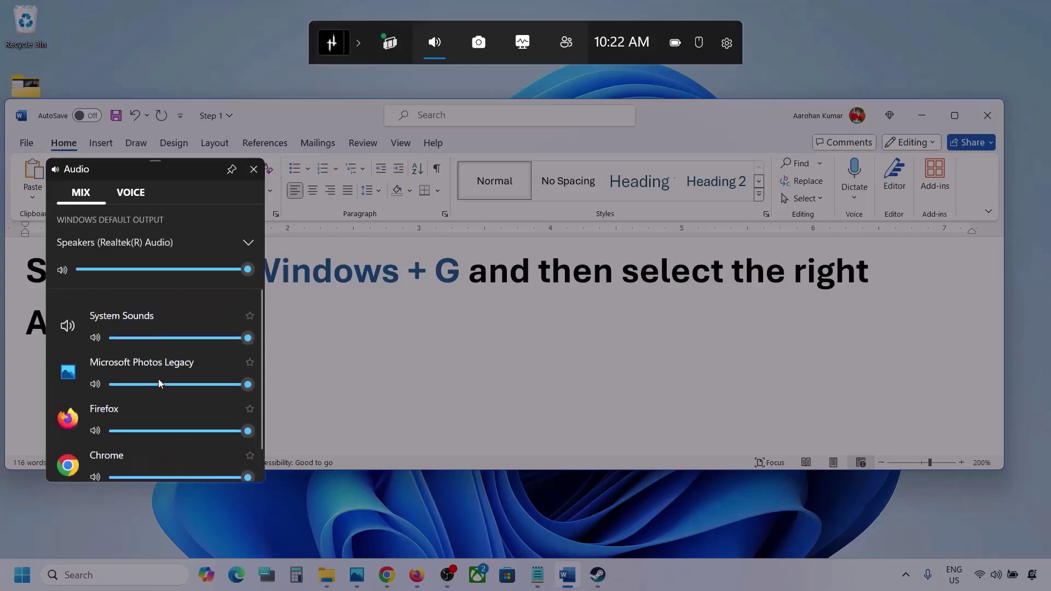
{"action": "scroll", "coordinate": [158, 383], "scroll_direction": "down", "scroll_amount": 1}
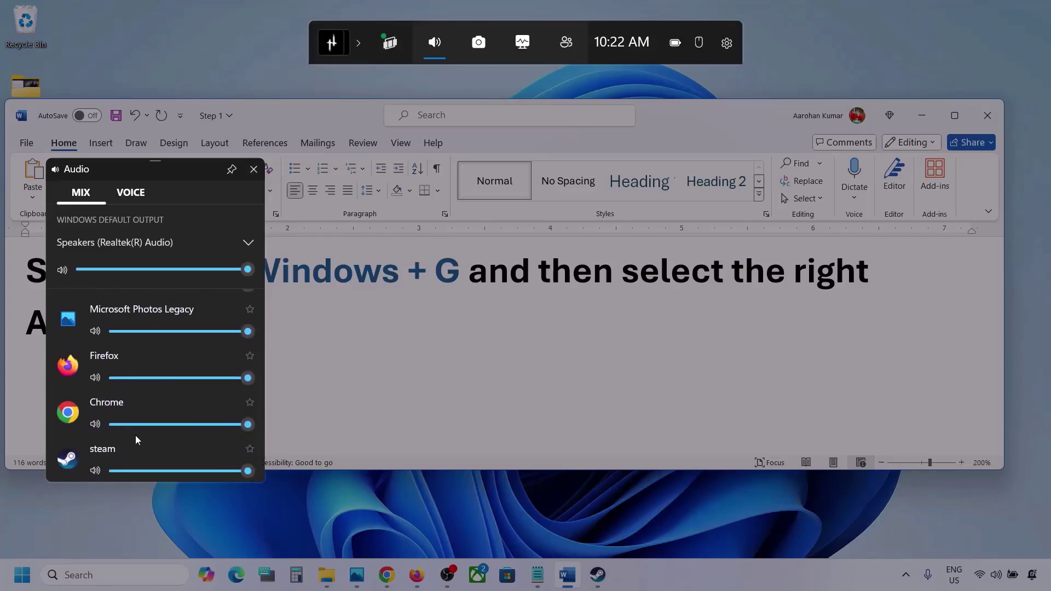
{"action": "scroll", "coordinate": [129, 389], "scroll_direction": "up", "scroll_amount": 1}
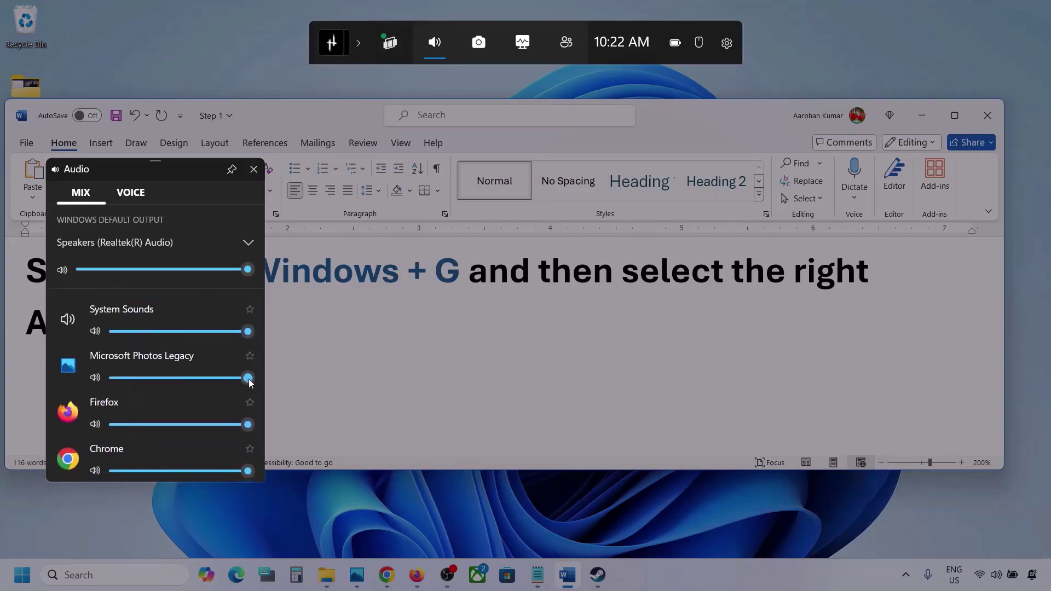
{"action": "mouse_move", "coordinate": [250, 380]}
{"action": "left_mouse_down"}
{"action": "mouse_move", "coordinate": [165, 382]}
{"action": "mouse_move", "coordinate": [263, 381]}
{"action": "left_mouse_up"}
{"action": "scroll", "coordinate": [194, 399], "scroll_direction": "down", "scroll_amount": 1}
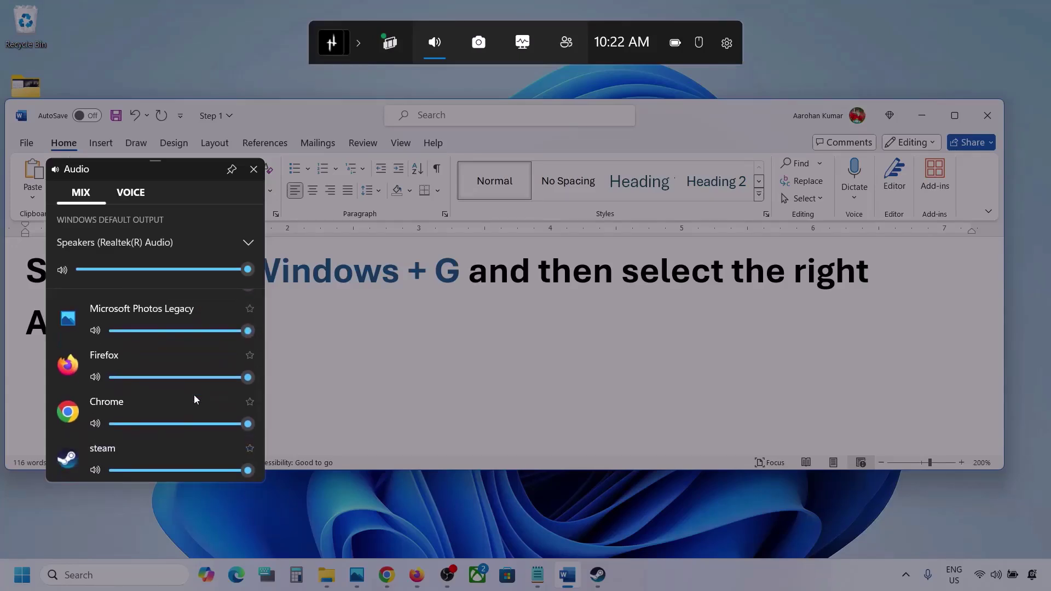
{"action": "mouse_move", "coordinate": [249, 378]}
{"action": "left_mouse_down"}
{"action": "mouse_move", "coordinate": [219, 382]}
{"action": "mouse_move", "coordinate": [267, 384]}
{"action": "left_mouse_up"}
{"action": "scroll", "coordinate": [136, 383], "scroll_direction": "up", "scroll_amount": 1}
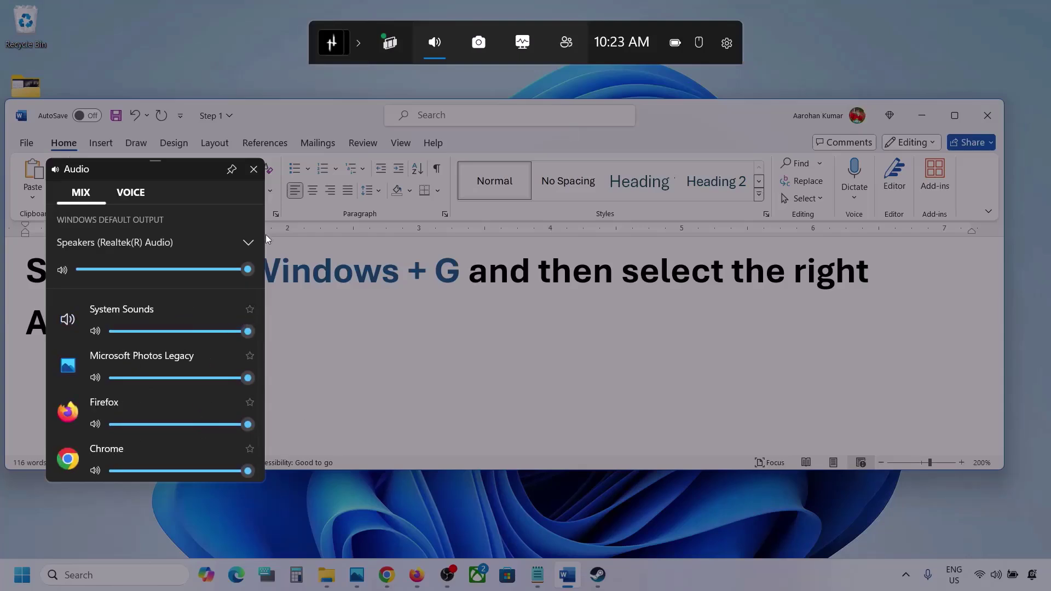
On the VOICE tab, use Microphone Array for both inputs and Realtek speakers for communications output, then close the widget
{"action": "left_click", "coordinate": [130, 193]}
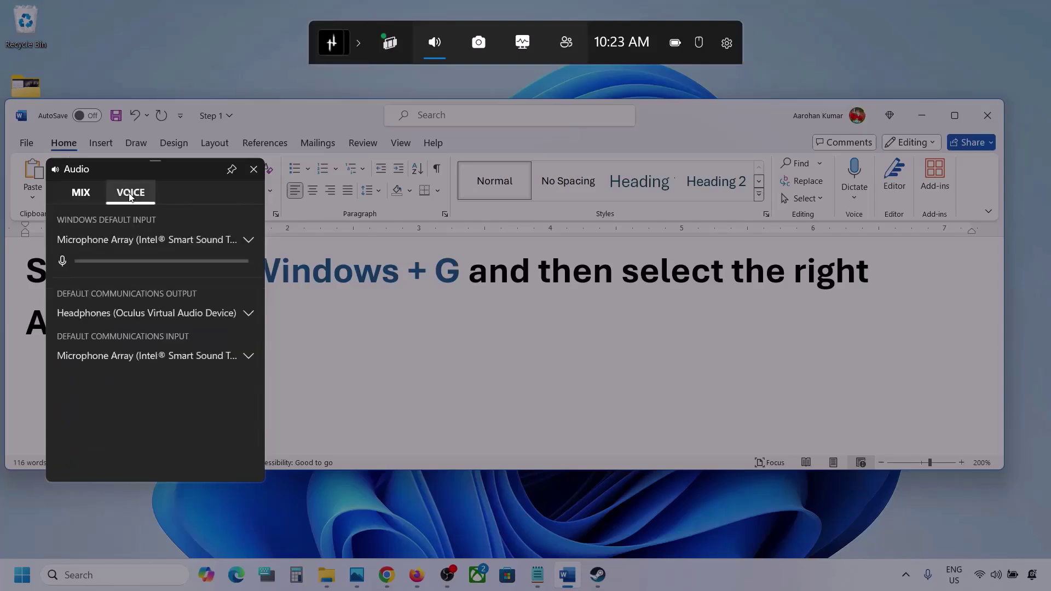
{"action": "left_click", "coordinate": [252, 241]}
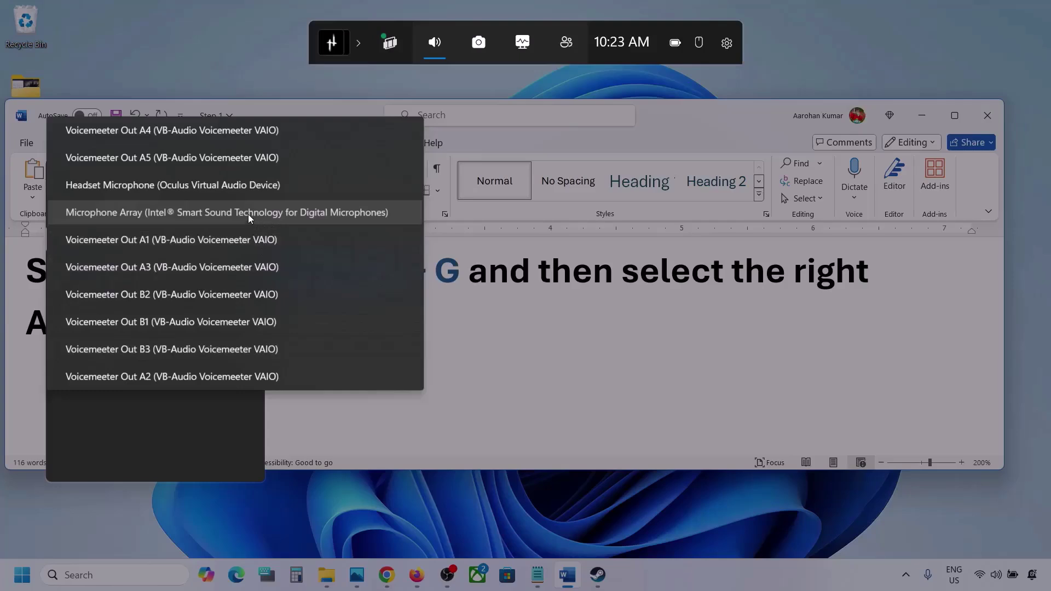
{"action": "left_click", "coordinate": [248, 214]}
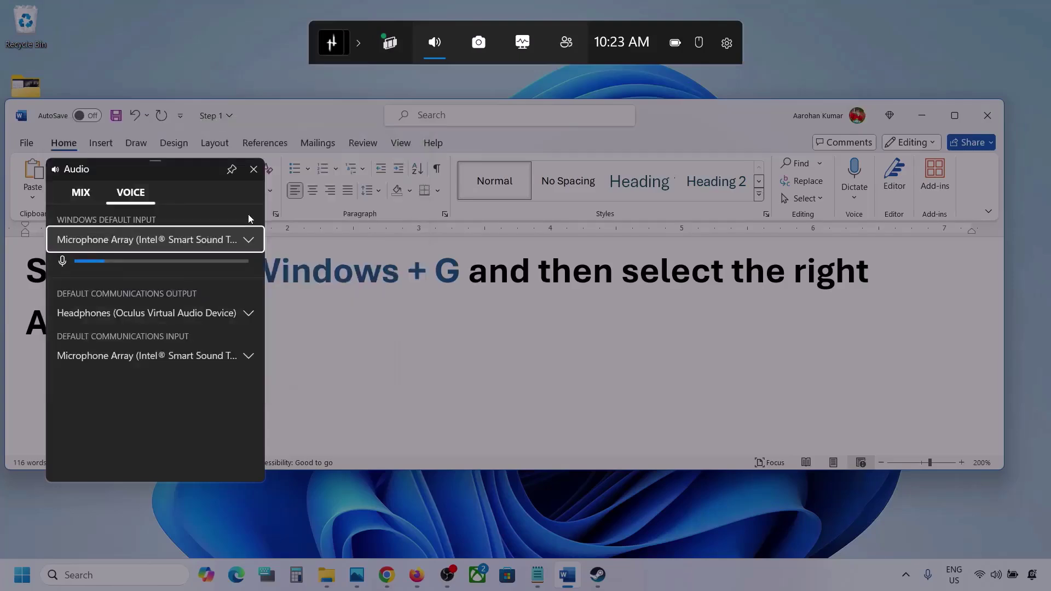
{"action": "left_click", "coordinate": [249, 314]}
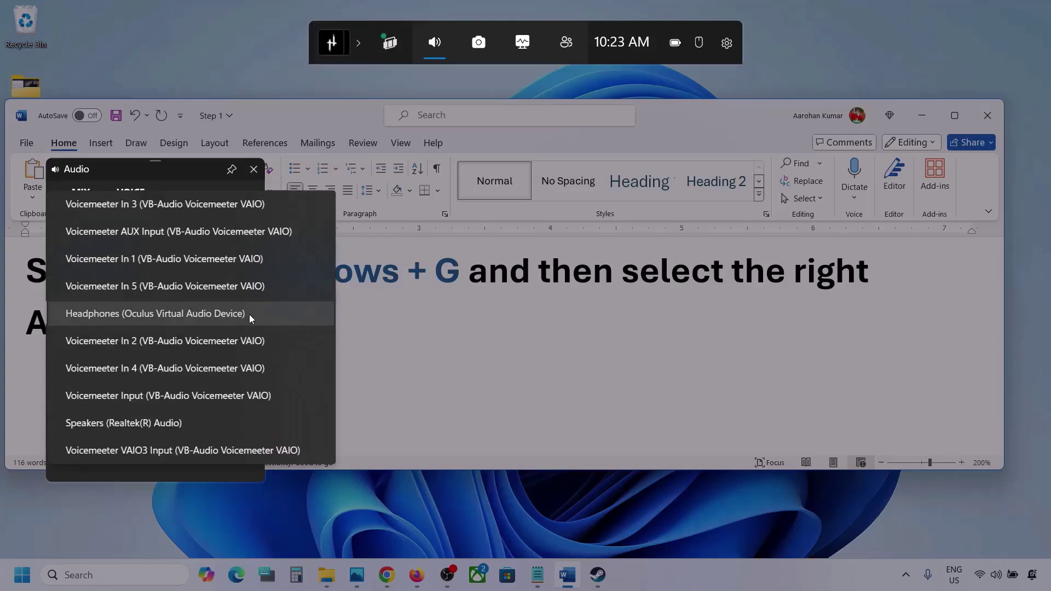
{"action": "left_click", "coordinate": [166, 422]}
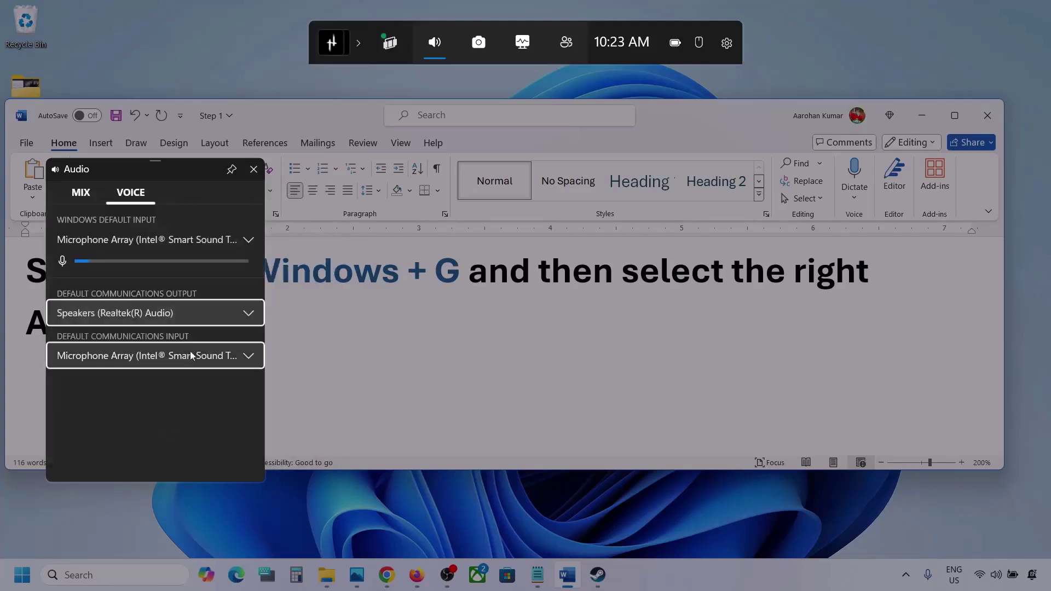
{"action": "left_click", "coordinate": [246, 356]}
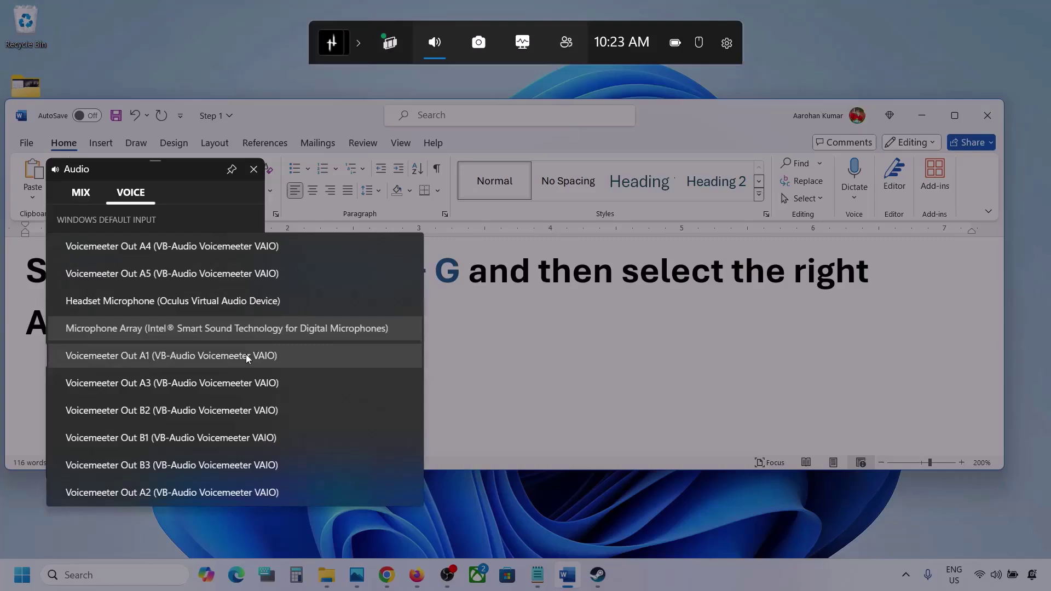
{"action": "left_click", "coordinate": [285, 325]}
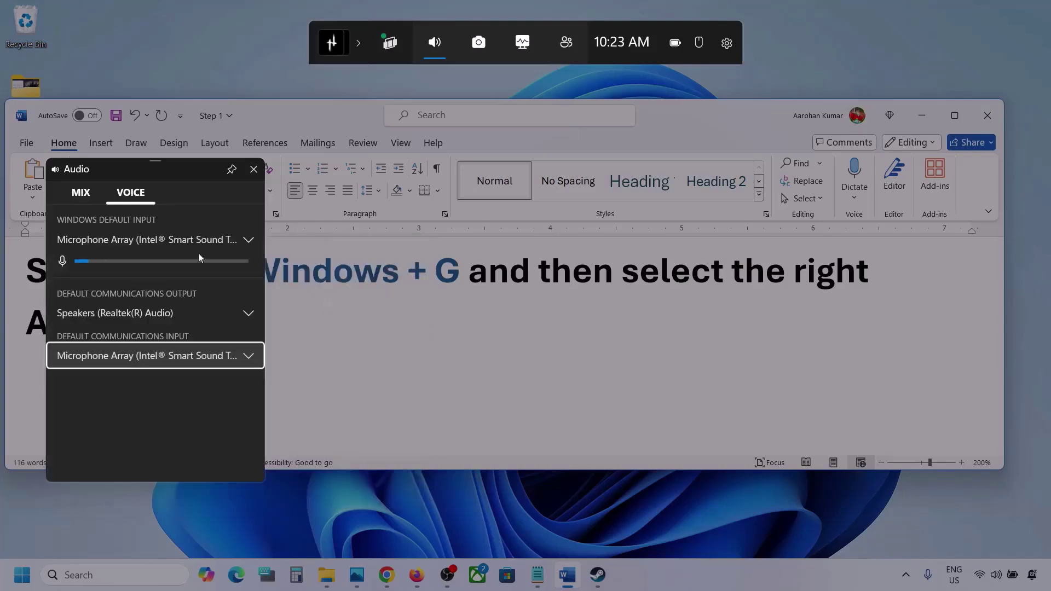
{"action": "left_click", "coordinate": [253, 170]}
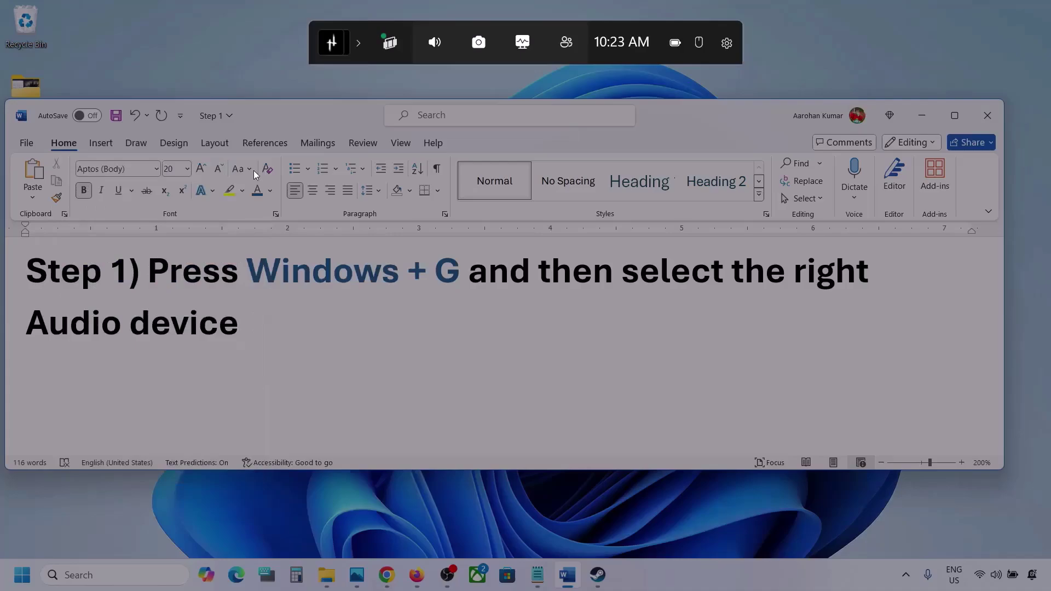
Dismiss Game Bar, select 'Make sure volume is not mute' in the Step 2 note, and minimize Word
{"action": "left_click", "coordinate": [569, 78]}
{"action": "left_click", "coordinate": [7, 587]}
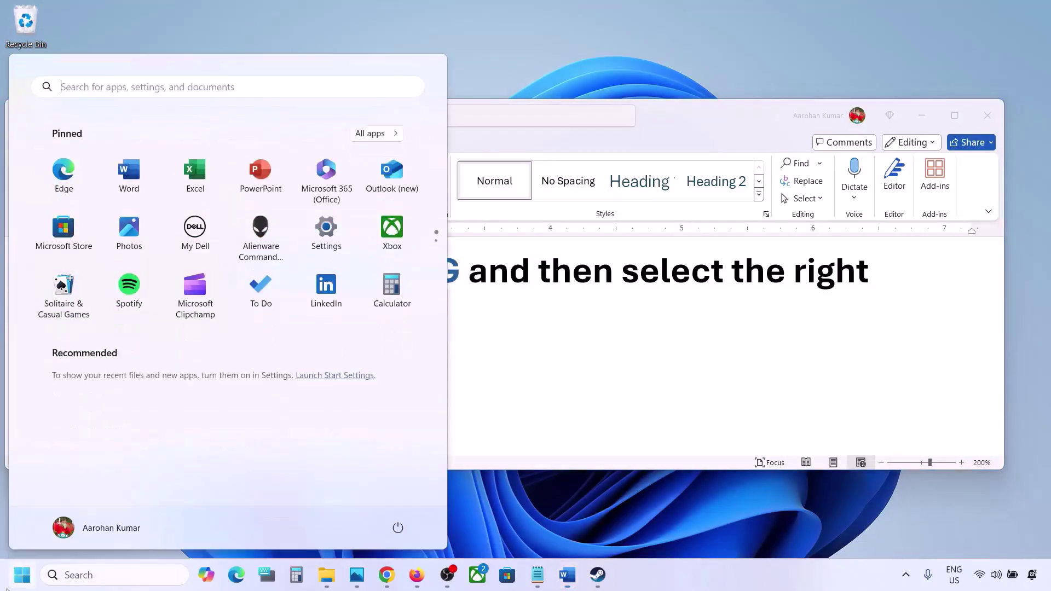
{"action": "left_click", "coordinate": [496, 432]}
{"action": "scroll", "coordinate": [493, 426], "scroll_direction": "down", "scroll_amount": 3}
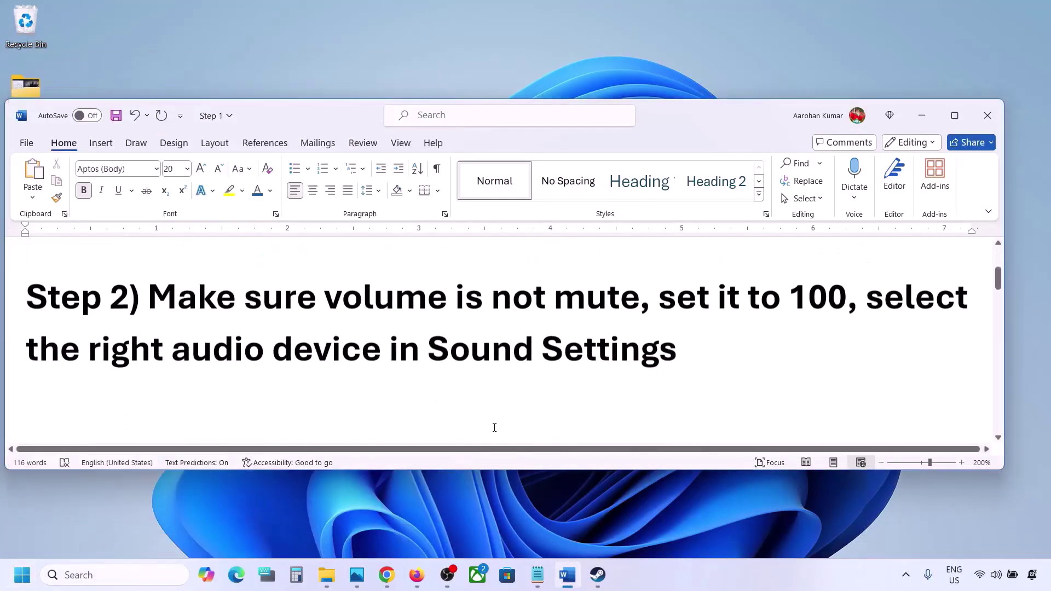
{"action": "left_click_drag", "start_coordinate": [163, 304], "coordinate": [601, 290]}
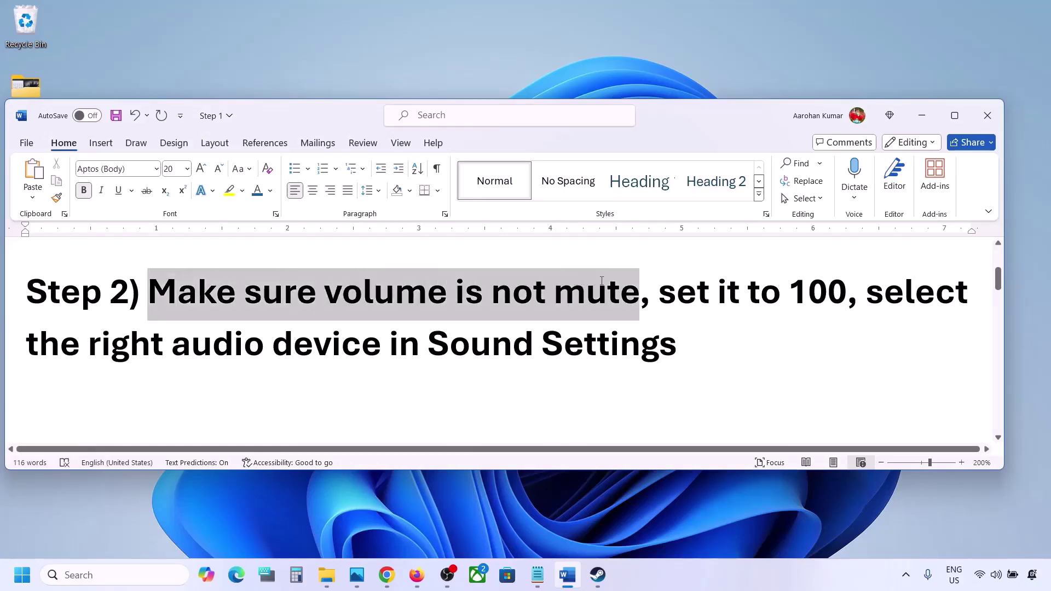
{"action": "left_click", "coordinate": [923, 116]}
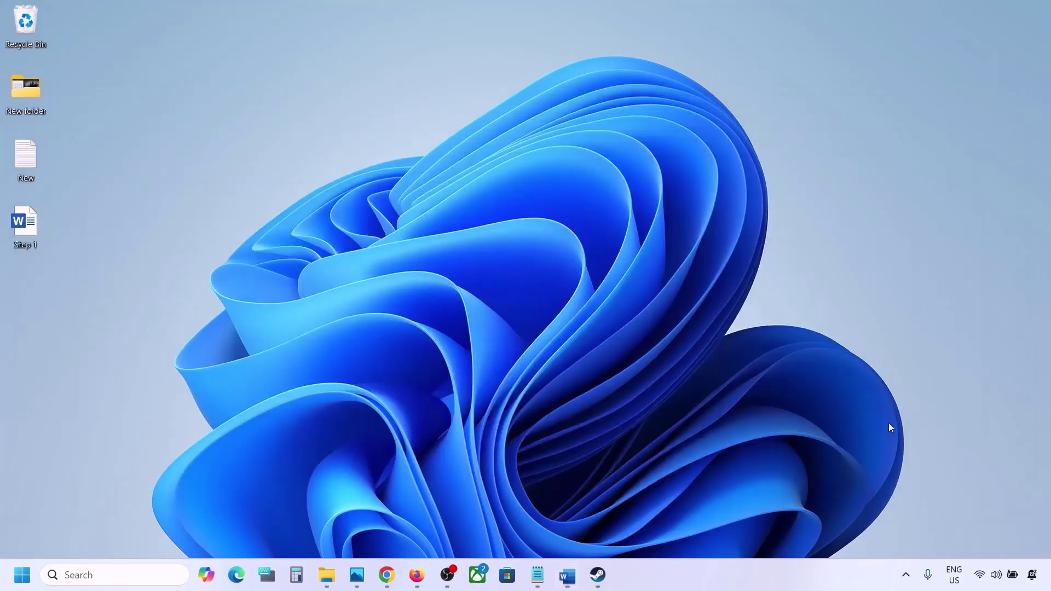
Open the volume mixer from the tray speaker icon, keep Steam at 100, and close Settings
{"action": "right_click", "coordinate": [998, 577]}
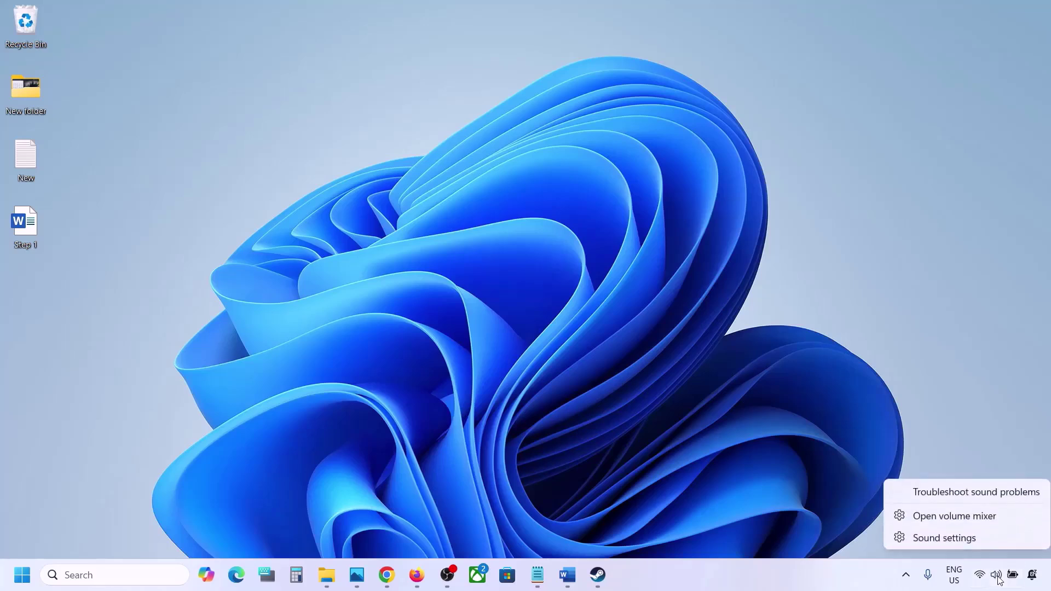
{"action": "left_click", "coordinate": [967, 524]}
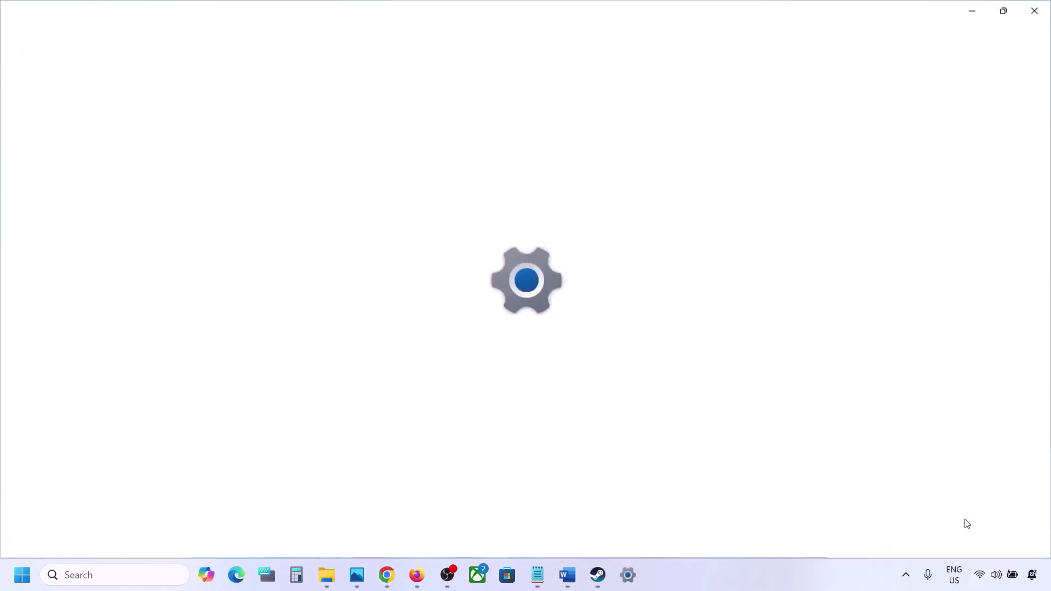
{"action": "scroll", "coordinate": [652, 390], "scroll_direction": "down", "scroll_amount": 1}
{"action": "scroll", "coordinate": [652, 390], "scroll_direction": "down", "scroll_amount": 1}
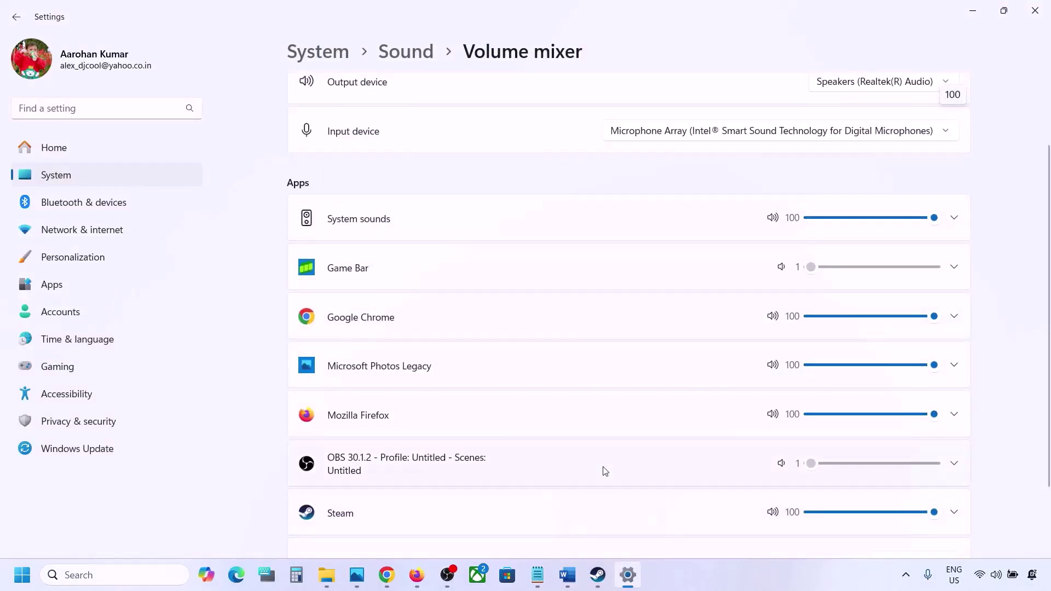
{"action": "scroll", "coordinate": [605, 471], "scroll_direction": "down", "scroll_amount": 1}
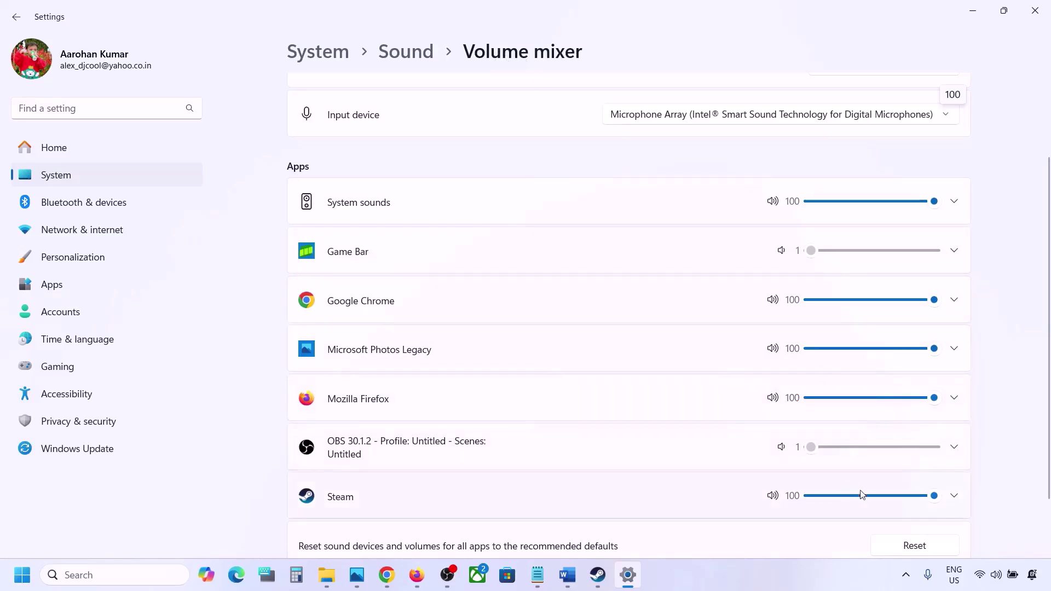
{"action": "mouse_move", "coordinate": [933, 496]}
{"action": "left_mouse_down"}
{"action": "mouse_move", "coordinate": [857, 496]}
{"action": "mouse_move", "coordinate": [935, 497]}
{"action": "left_mouse_up"}
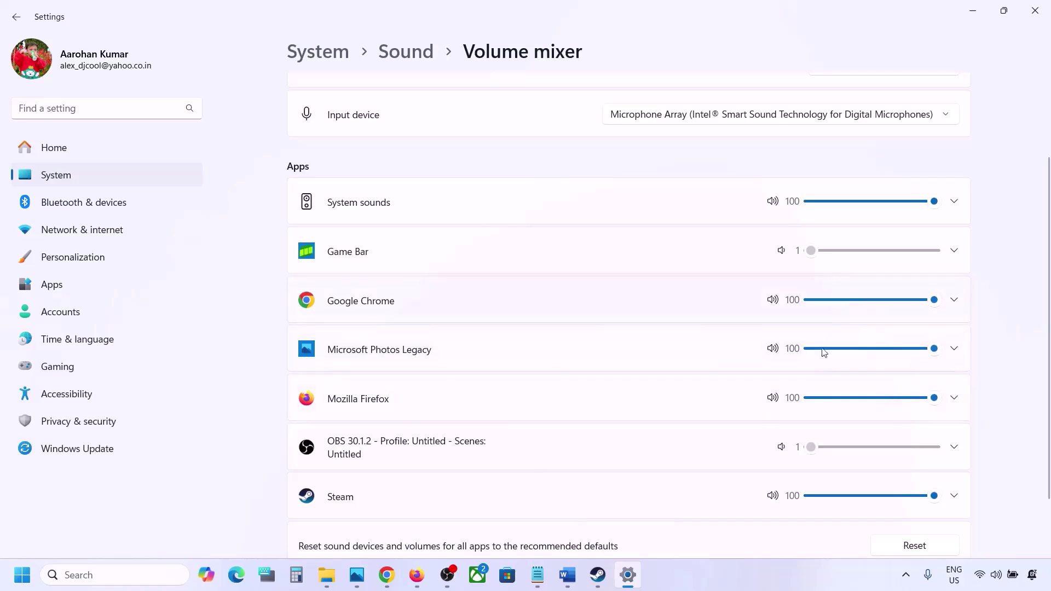
{"action": "left_click", "coordinate": [1034, 9]}
Return to Word, highlight 'right audio device in Sound Settings', and bring up the tray speaker menu
{"action": "left_click", "coordinate": [567, 575]}
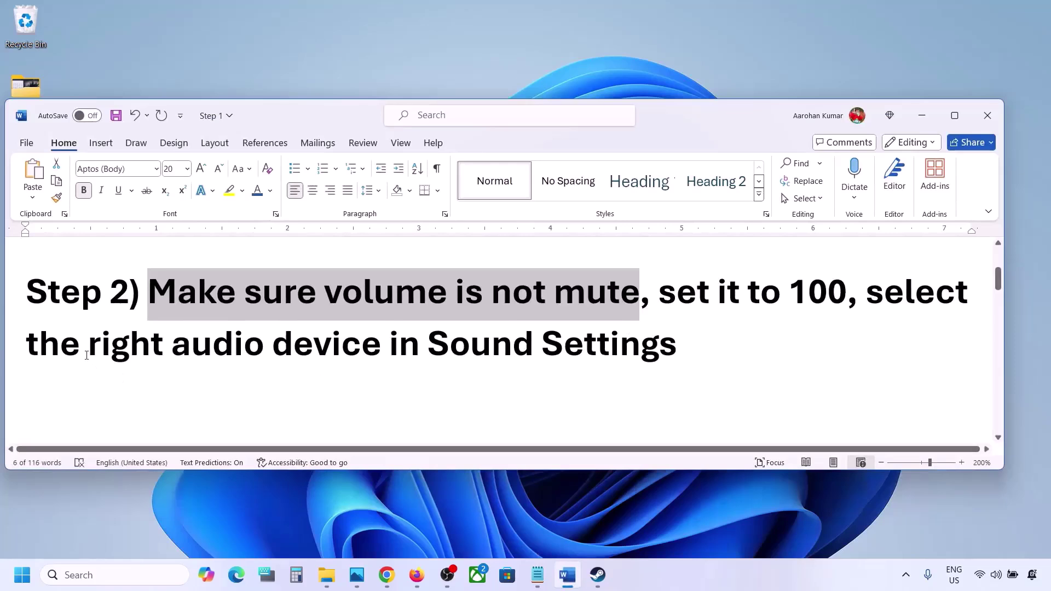
{"action": "left_click_drag", "start_coordinate": [87, 355], "coordinate": [677, 350]}
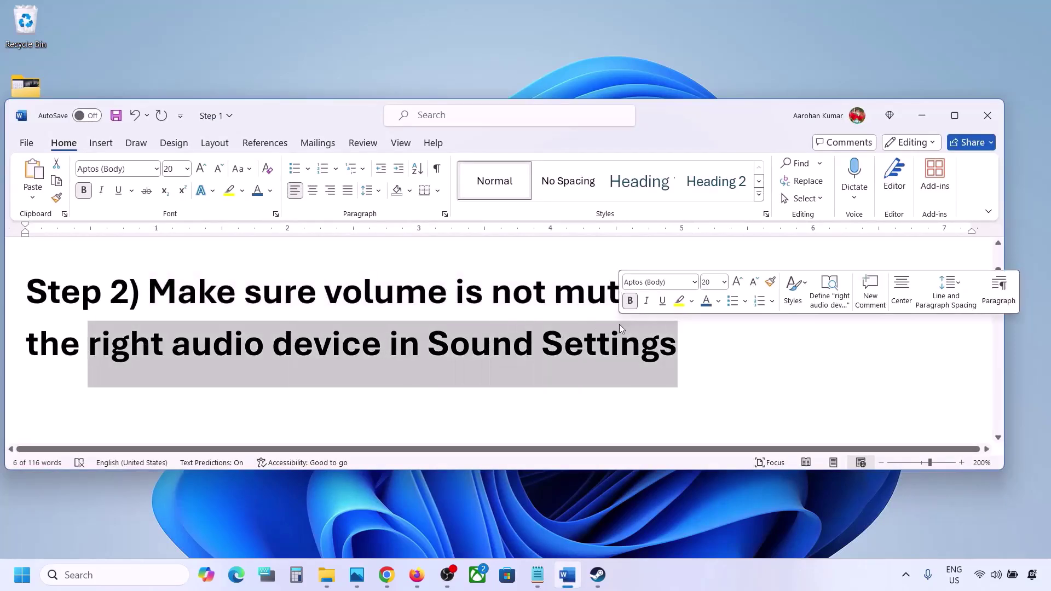
{"action": "left_click", "coordinate": [1009, 572]}
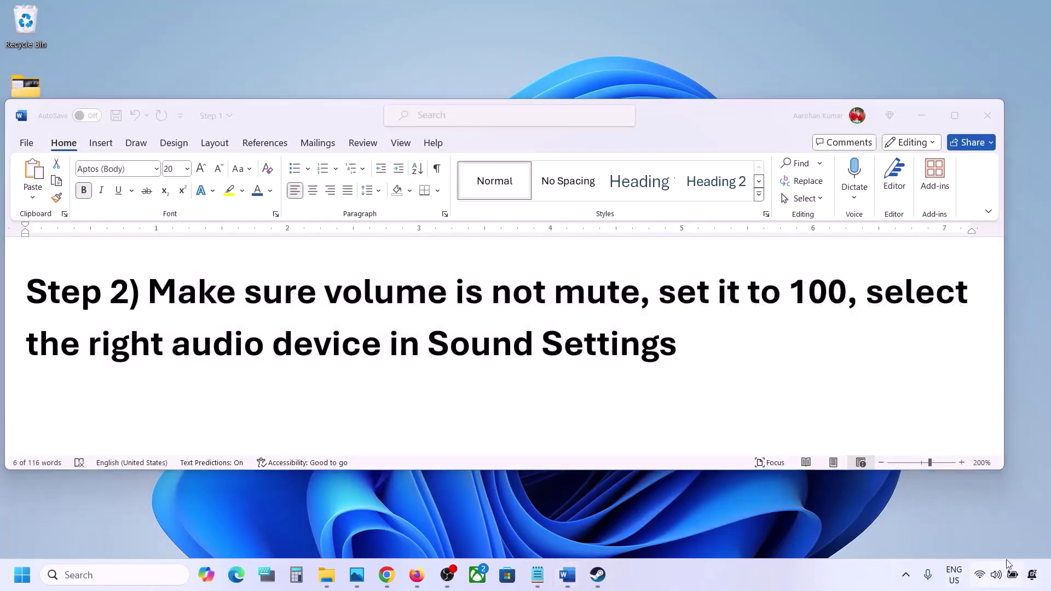
{"action": "right_click", "coordinate": [995, 574]}
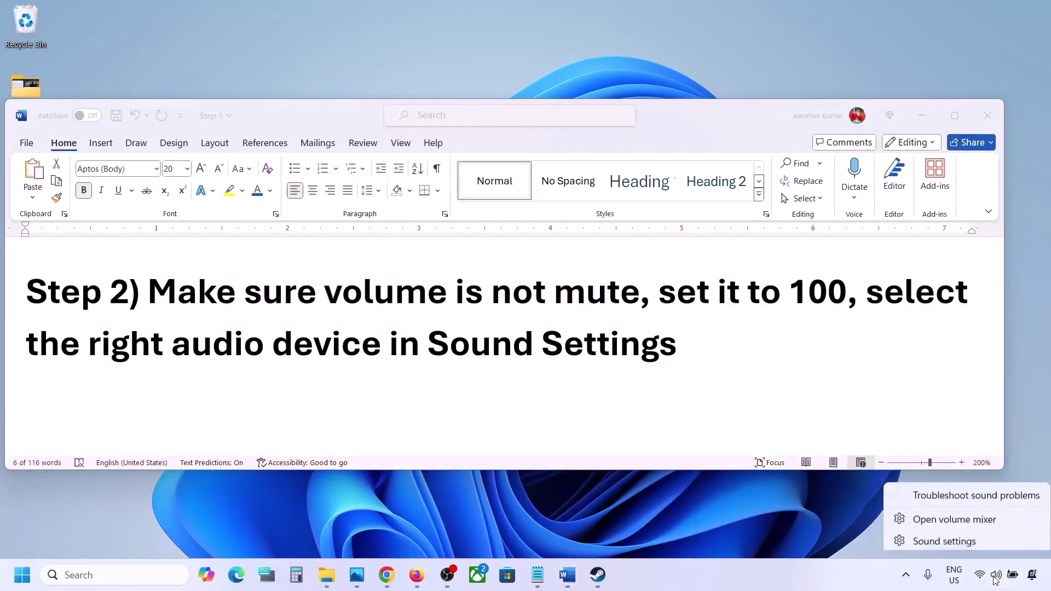
Open Sound settings and choose Speakers (Realtek(R) Audio) for output
{"action": "left_click", "coordinate": [966, 542]}
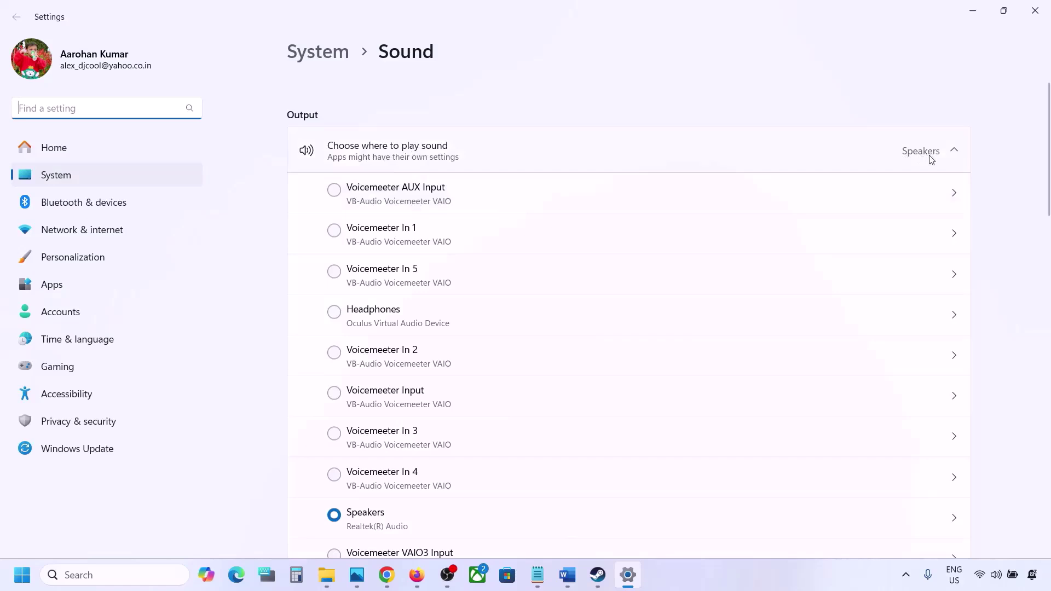
{"action": "scroll", "coordinate": [471, 389], "scroll_direction": "down", "scroll_amount": 3}
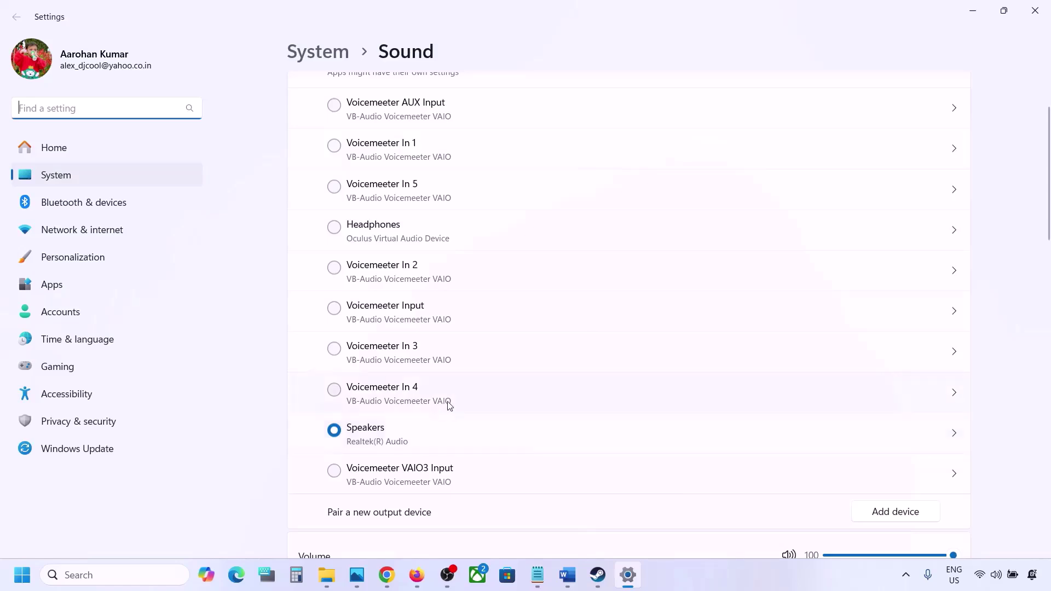
{"action": "left_click", "coordinate": [383, 436]}
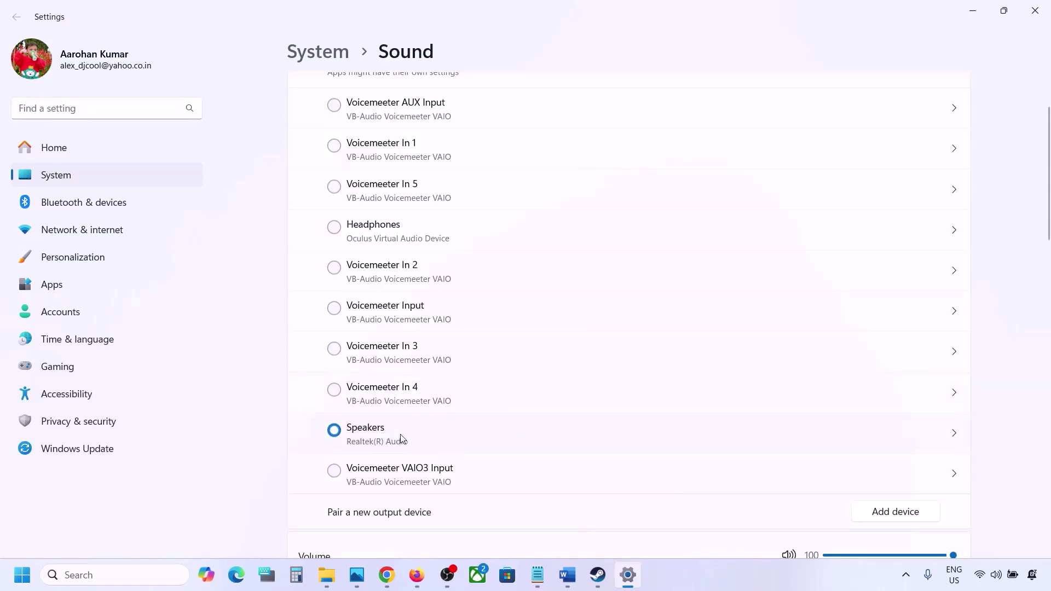
Confirm Microphone Array is the input device at volume 100, then close Settings
{"action": "scroll", "coordinate": [401, 438], "scroll_direction": "down", "scroll_amount": 5}
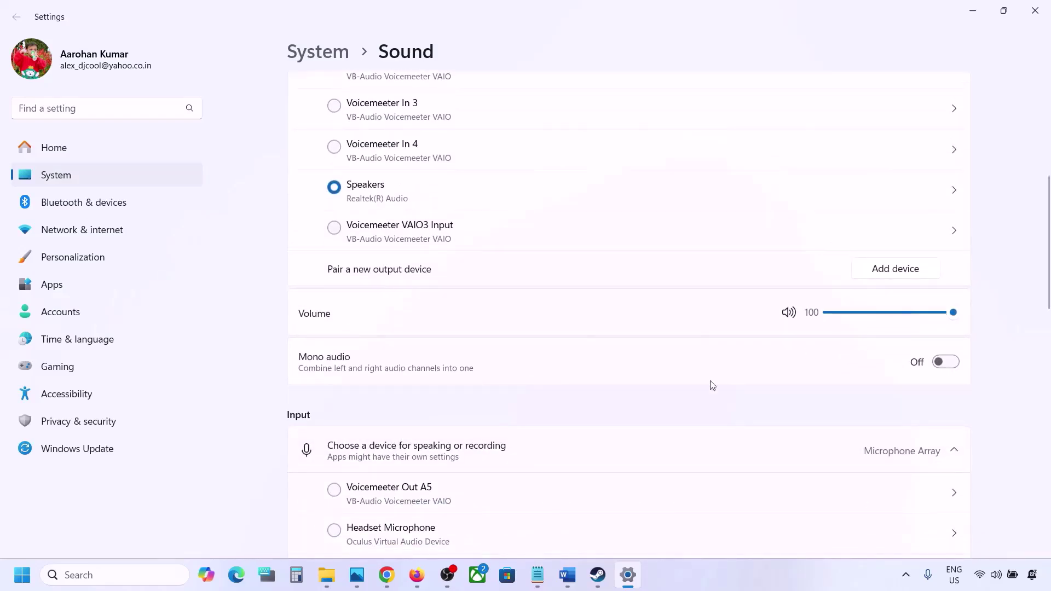
{"action": "scroll", "coordinate": [696, 393], "scroll_direction": "down", "scroll_amount": 6}
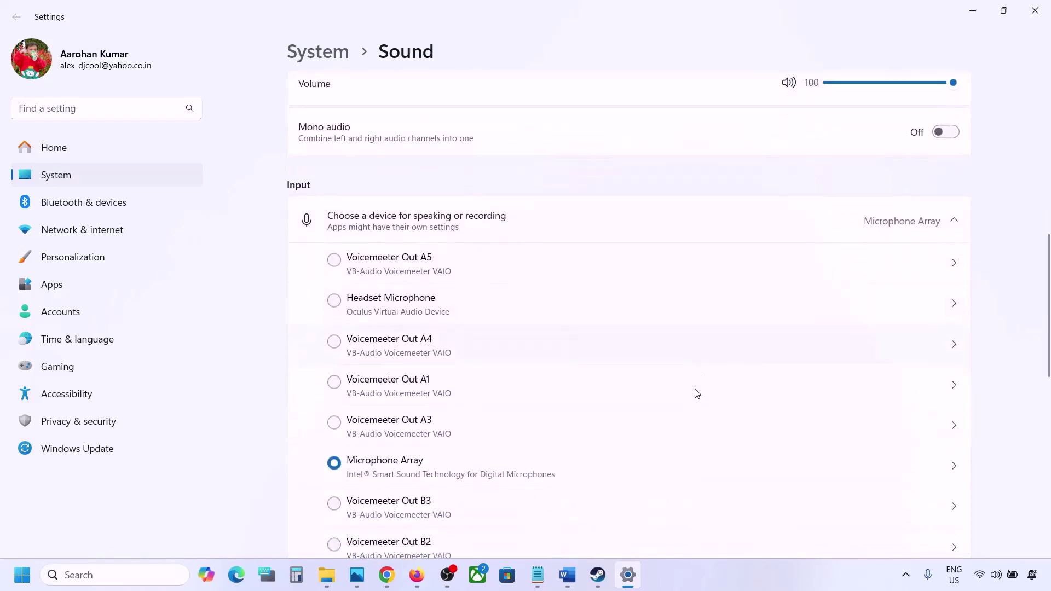
{"action": "scroll", "coordinate": [424, 454], "scroll_direction": "down", "scroll_amount": 2}
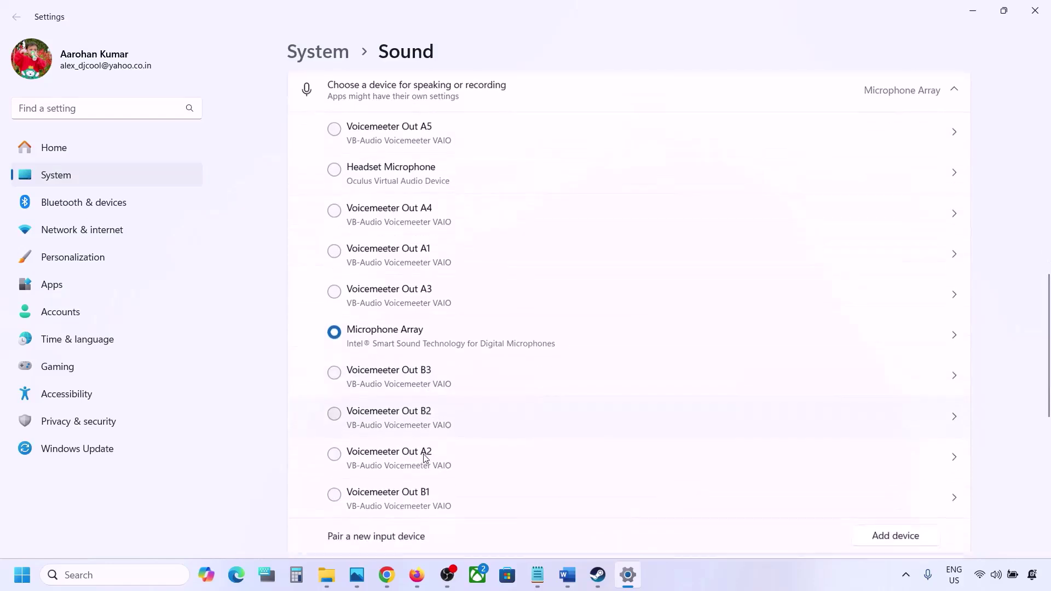
{"action": "scroll", "coordinate": [537, 397], "scroll_direction": "down", "scroll_amount": 1}
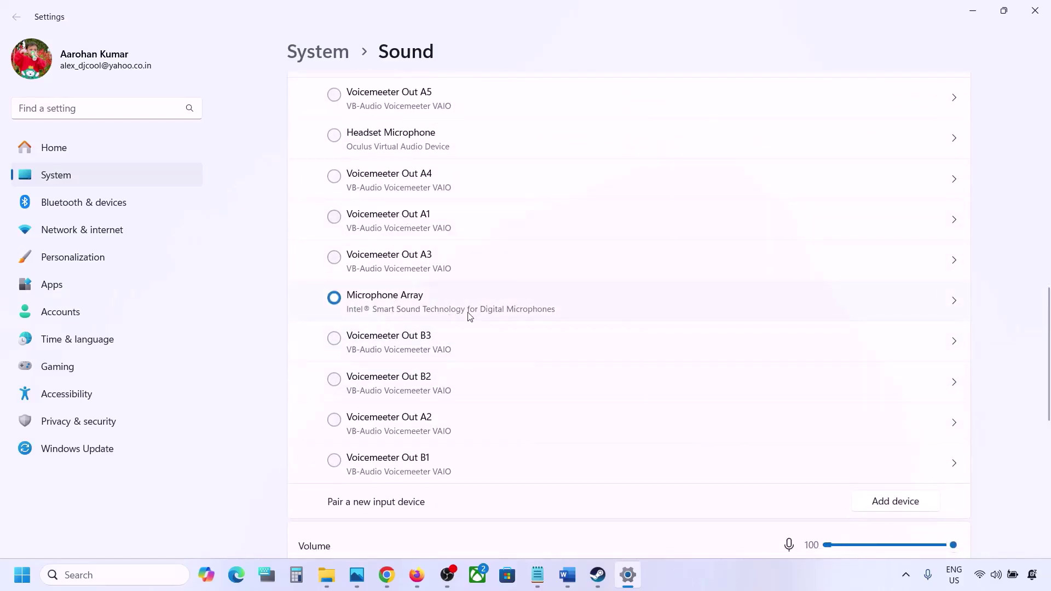
{"action": "scroll", "coordinate": [469, 315], "scroll_direction": "down", "scroll_amount": 5}
{"action": "scroll", "coordinate": [467, 314], "scroll_direction": "up", "scroll_amount": 3}
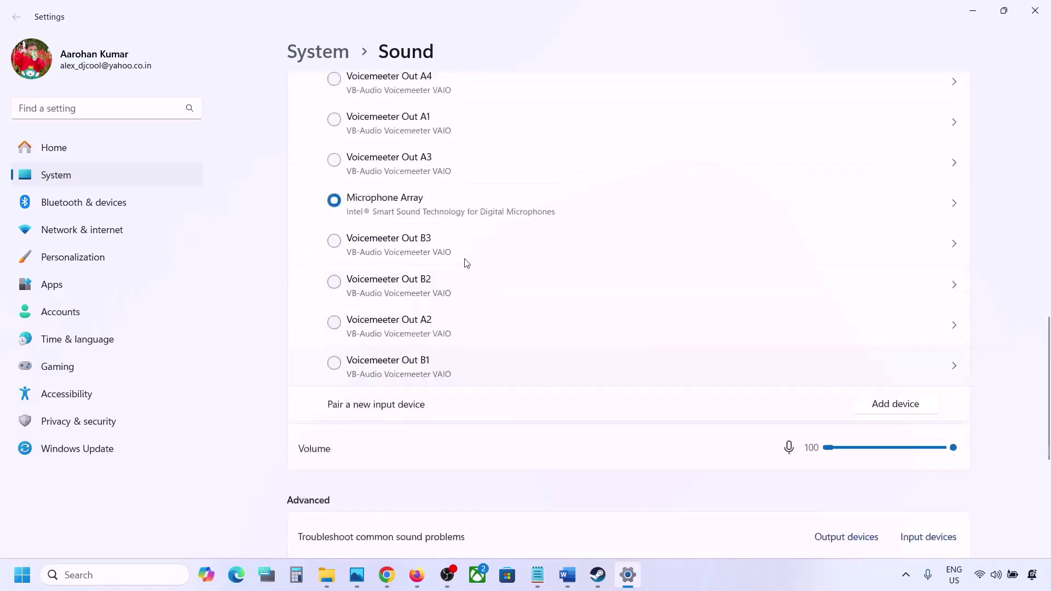
{"action": "scroll", "coordinate": [467, 263], "scroll_direction": "up", "scroll_amount": 1}
{"action": "scroll", "coordinate": [422, 383], "scroll_direction": "down", "scroll_amount": 3}
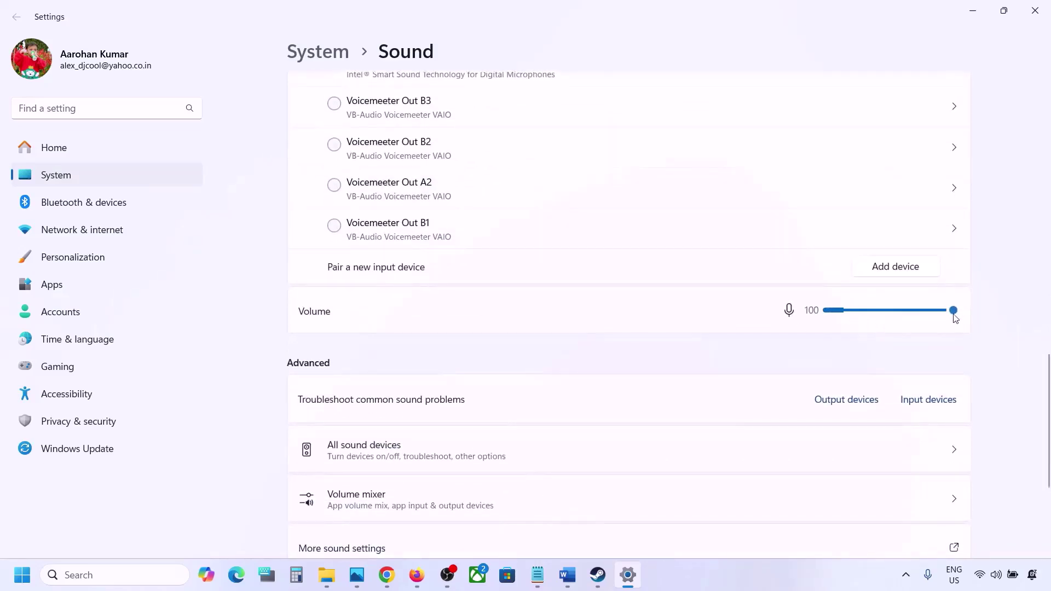
{"action": "scroll", "coordinate": [695, 374], "scroll_direction": "down", "scroll_amount": 2}
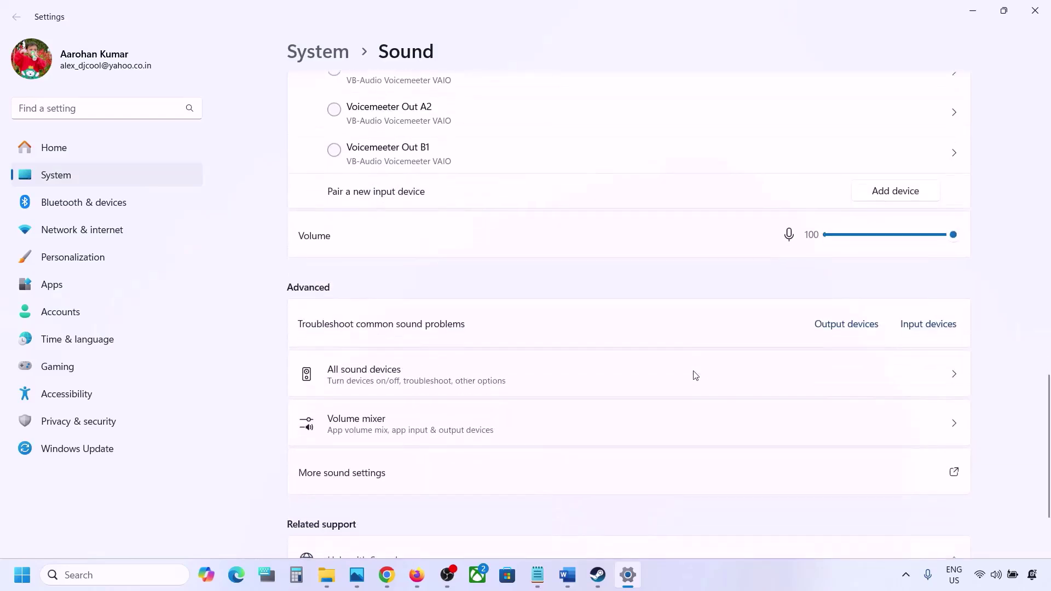
{"action": "scroll", "coordinate": [735, 324], "scroll_direction": "down", "scroll_amount": 2}
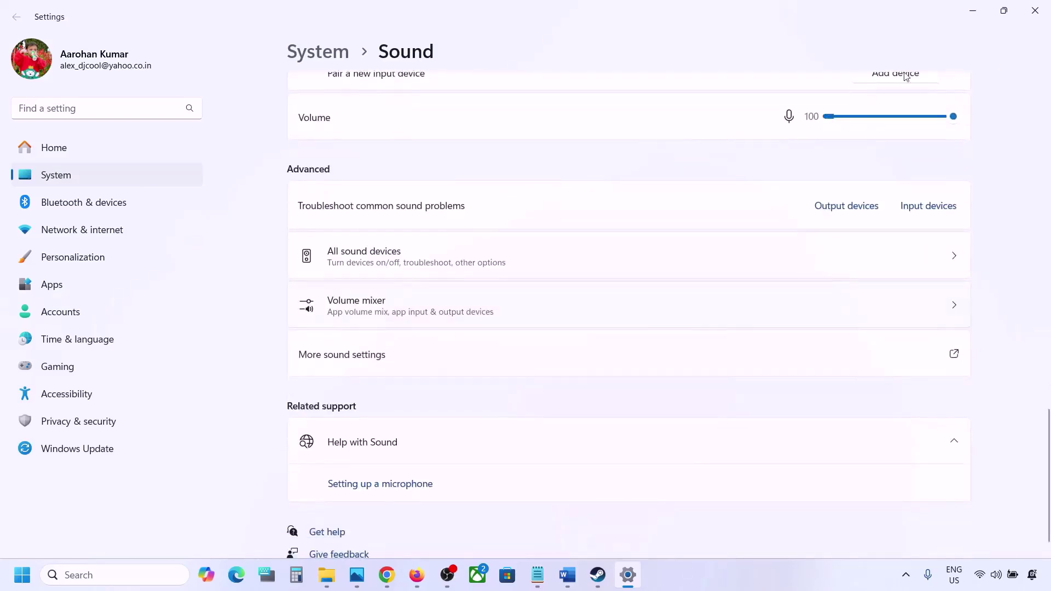
{"action": "left_click", "coordinate": [1034, 10]}
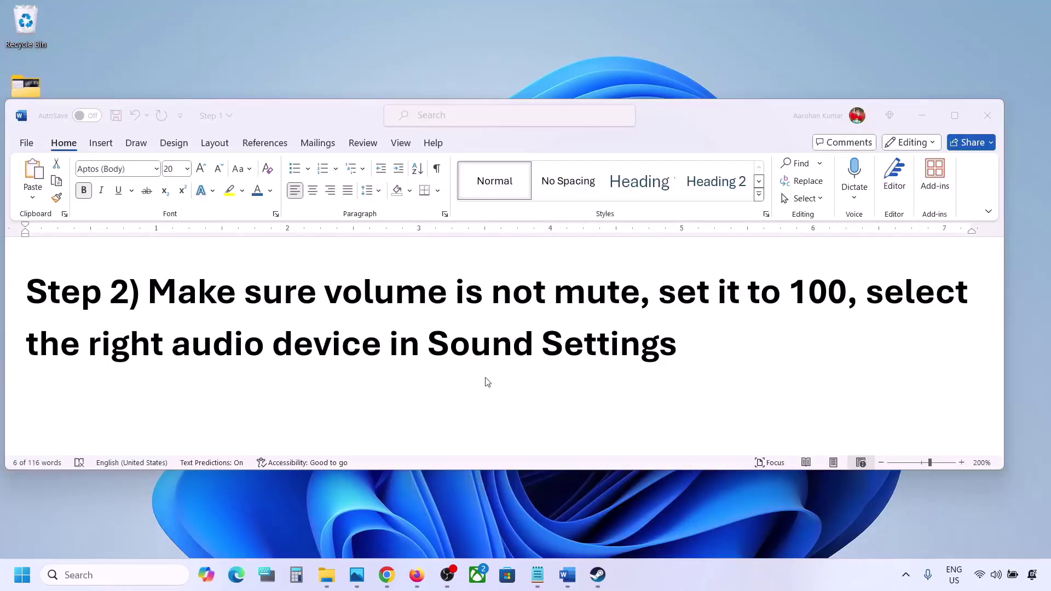
Scroll to the Step 3 note and select the phrase 'Restart the game'
{"action": "scroll", "coordinate": [481, 381], "scroll_direction": "down", "scroll_amount": 3}
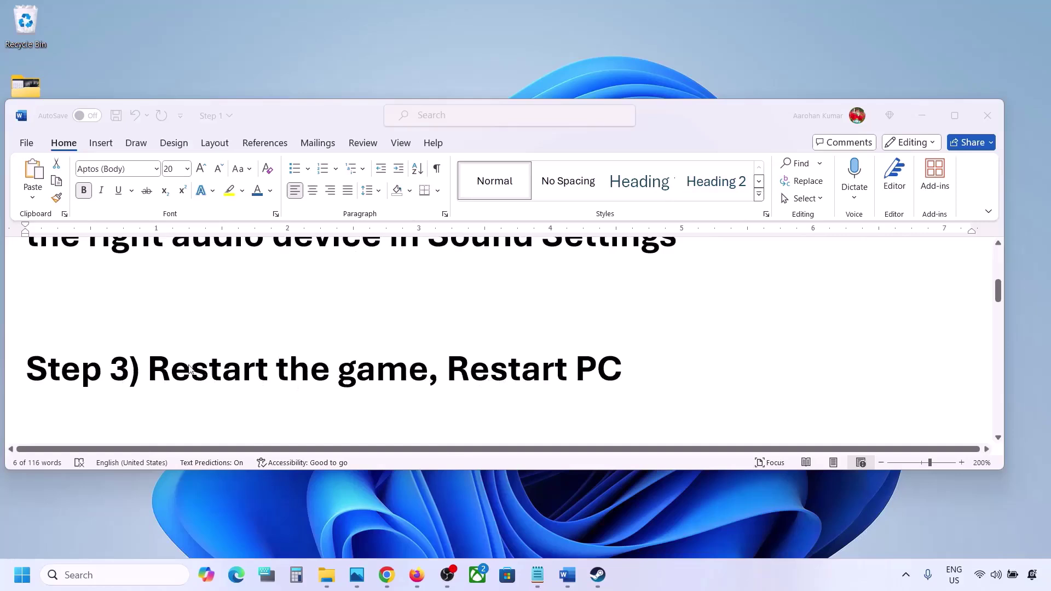
{"action": "double_click", "coordinate": [189, 368]}
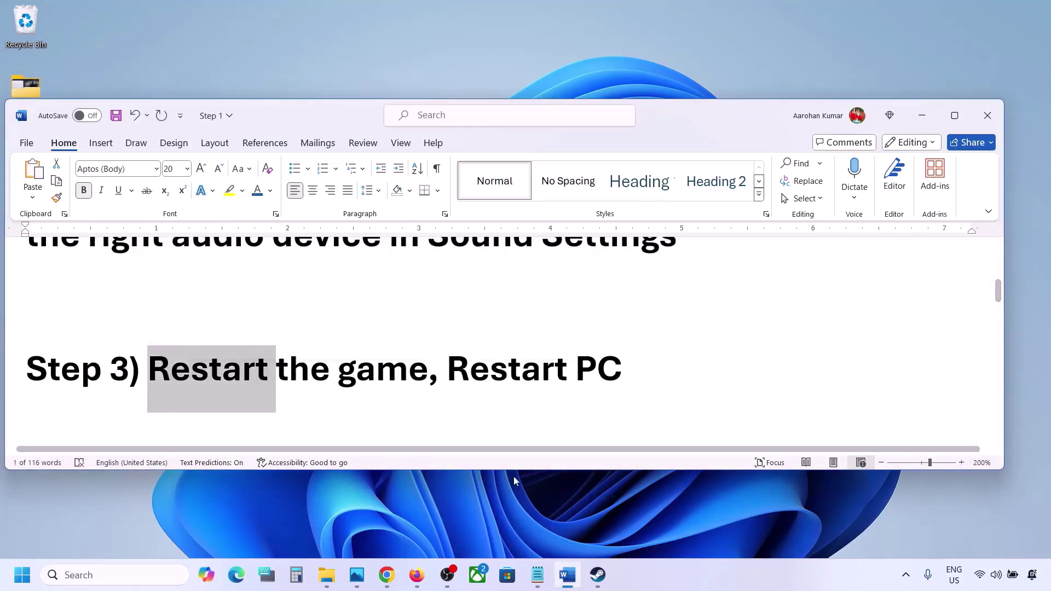
{"action": "left_click", "coordinate": [298, 365]}
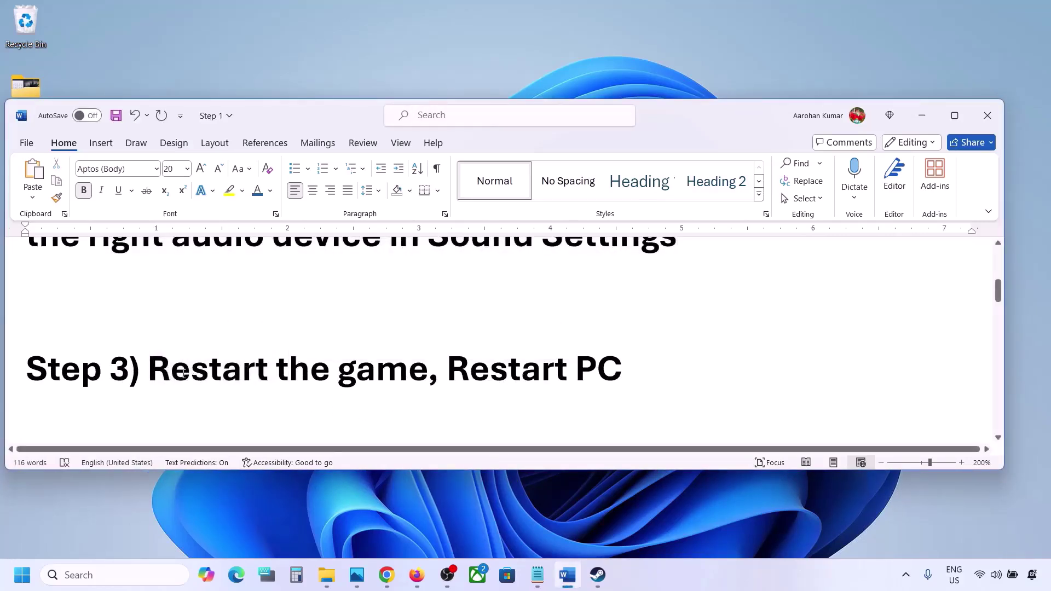
{"action": "left_click_drag", "start_coordinate": [149, 368], "coordinate": [348, 356]}
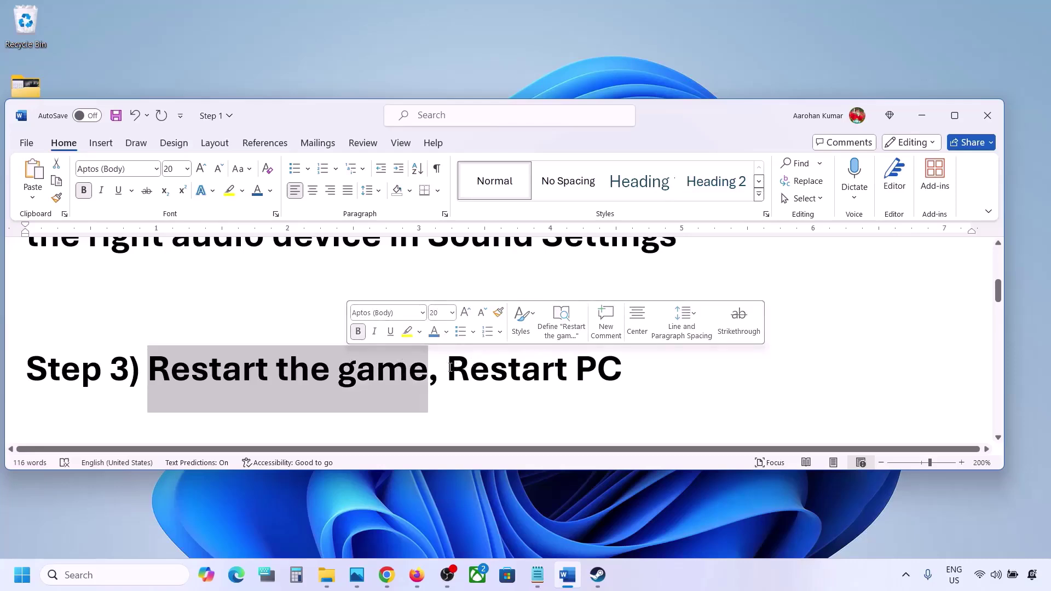